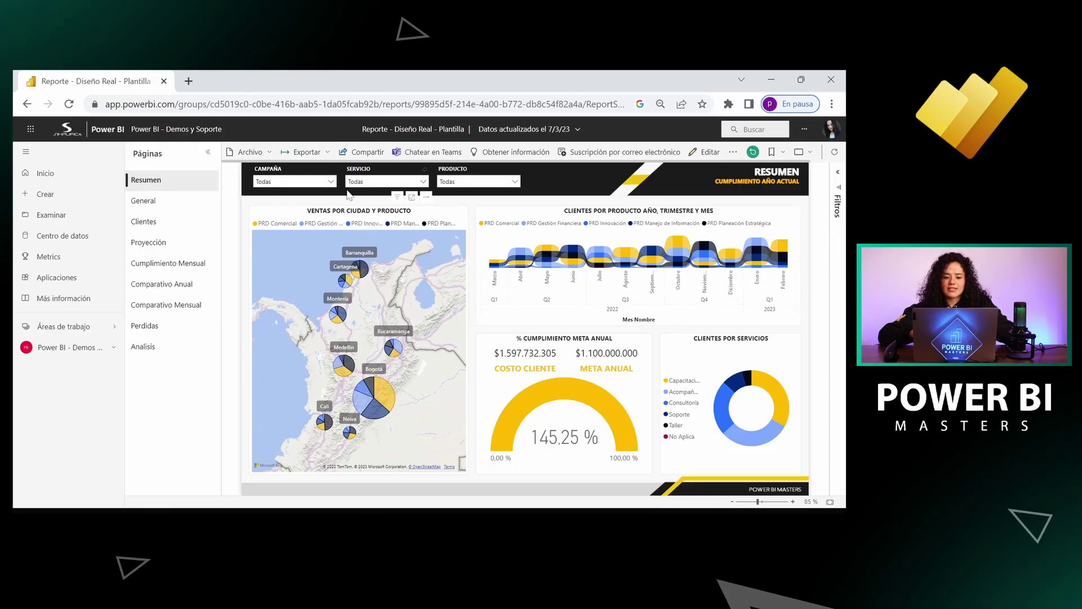
Export the Resumen report page to PowerPoint as live data and open it in PowerPoint
click(305, 153)
mouse_move(313, 191)
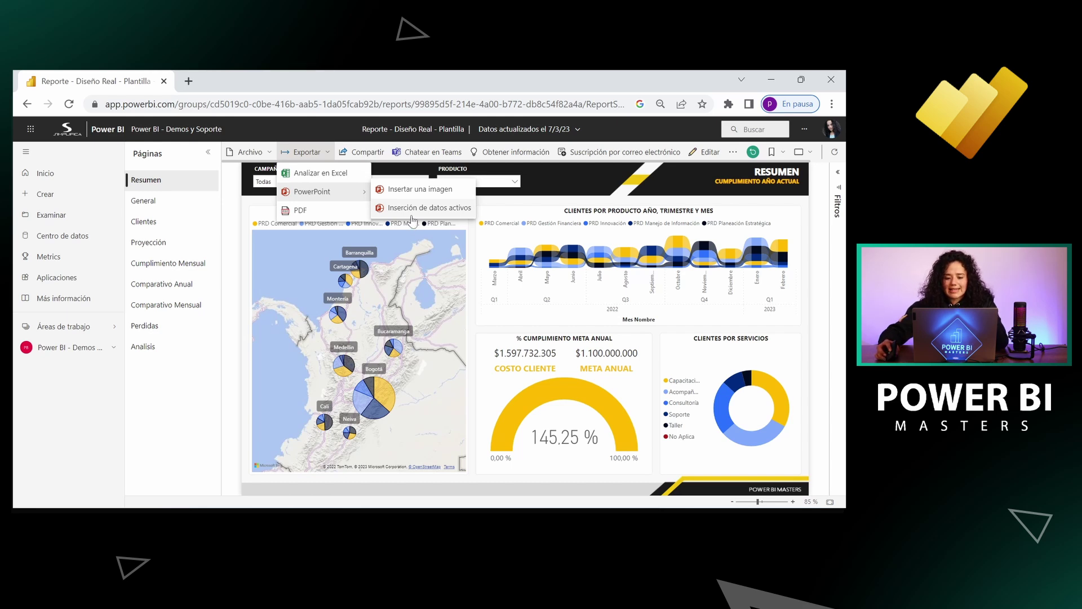
click(414, 209)
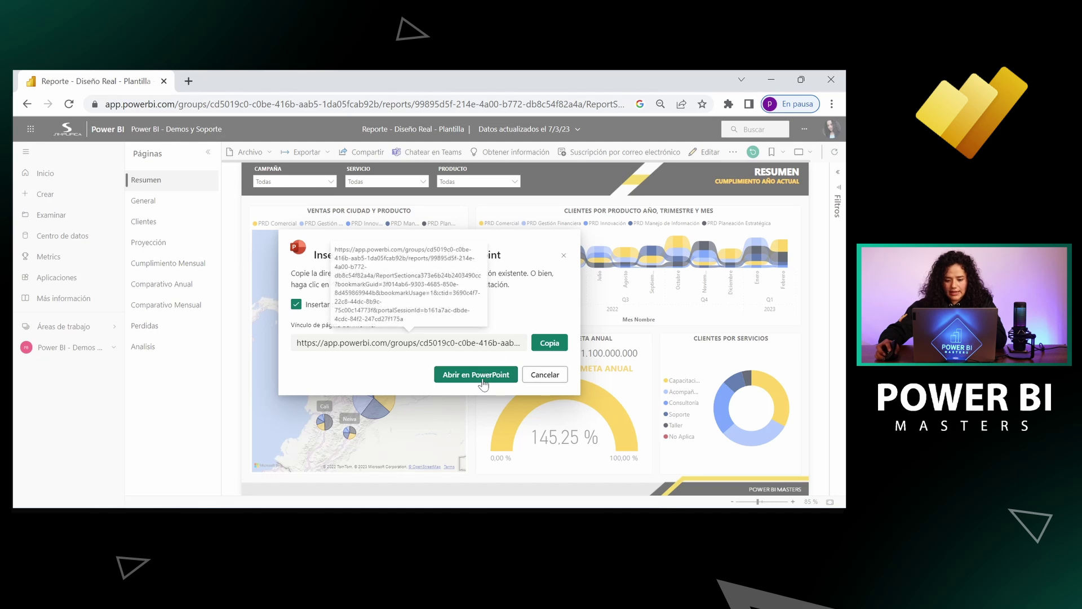
click(484, 378)
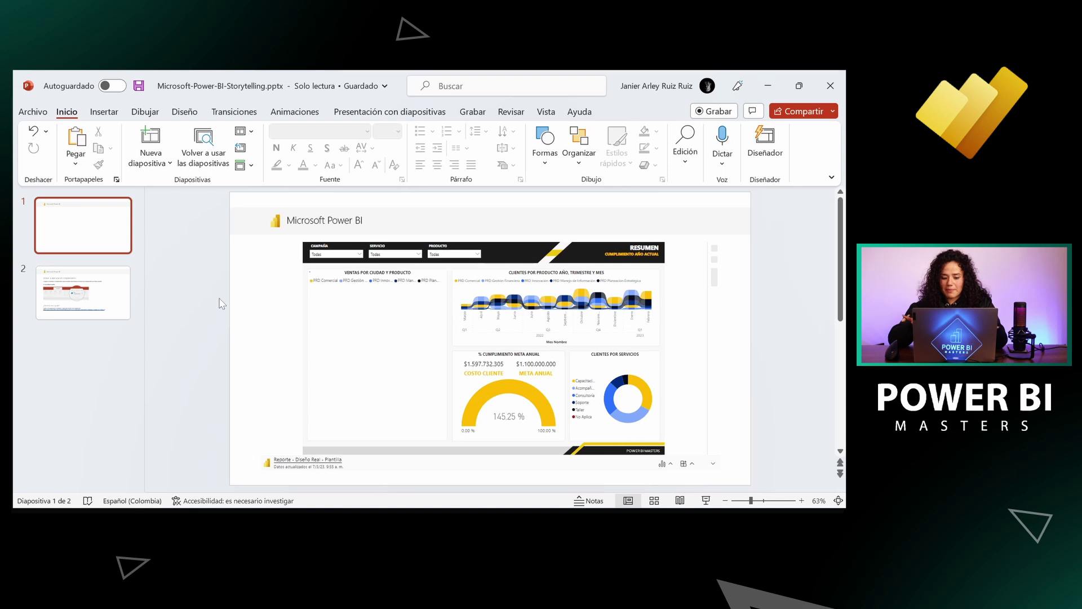
Filter the live report's SERVICIO slicer to Consultoría and Capacitación
click(402, 254)
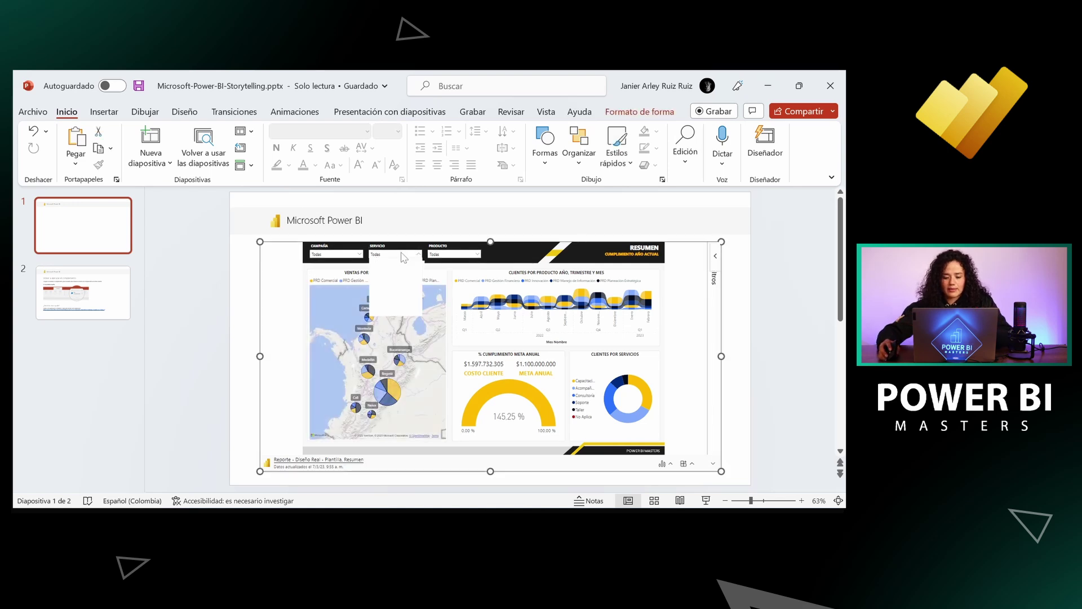
click(393, 288)
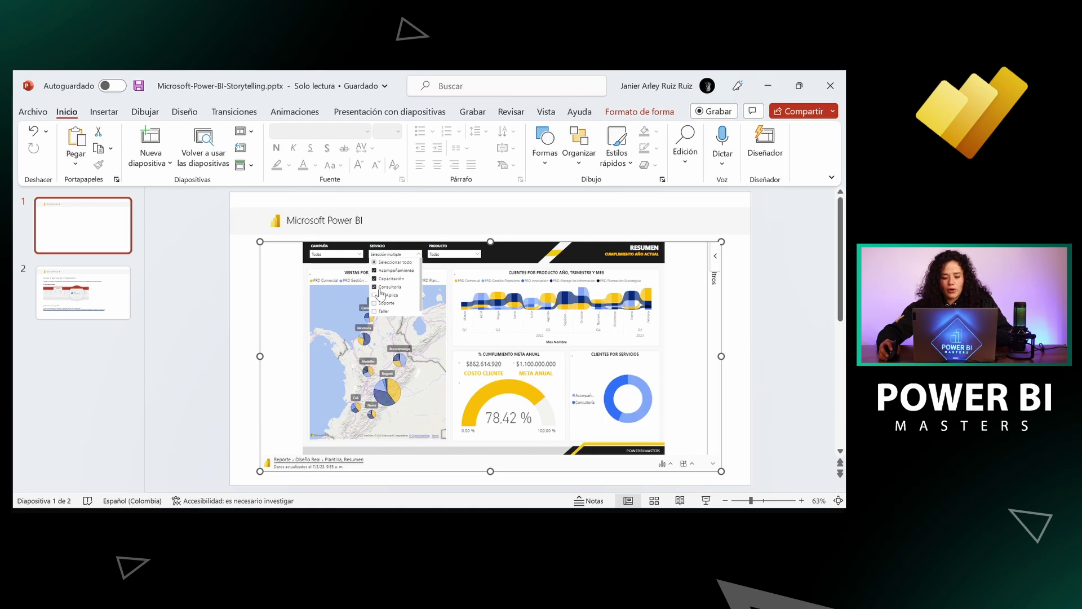
click(389, 278)
mouse_move(627, 397)
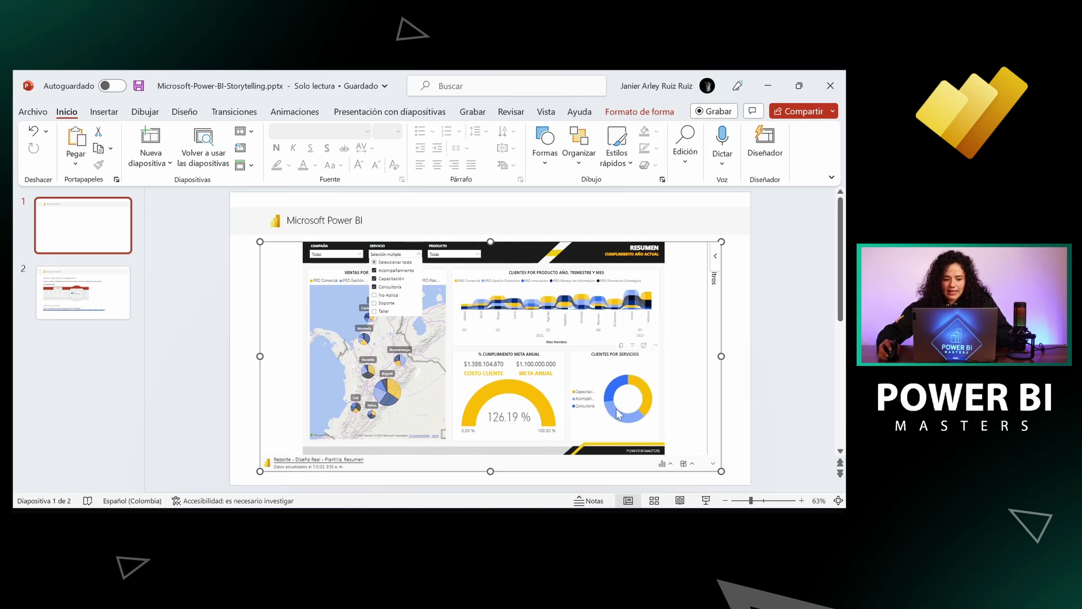
Replace the instructions slide 2 with a new blank slide and return to the Power BI report
click(114, 292)
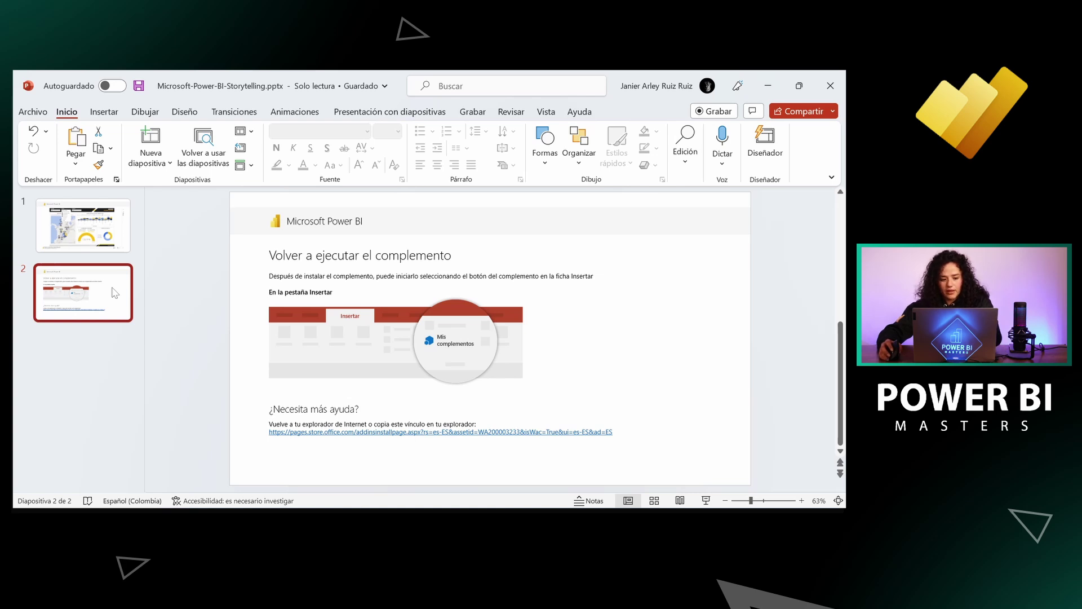
key(Delete)
click(166, 139)
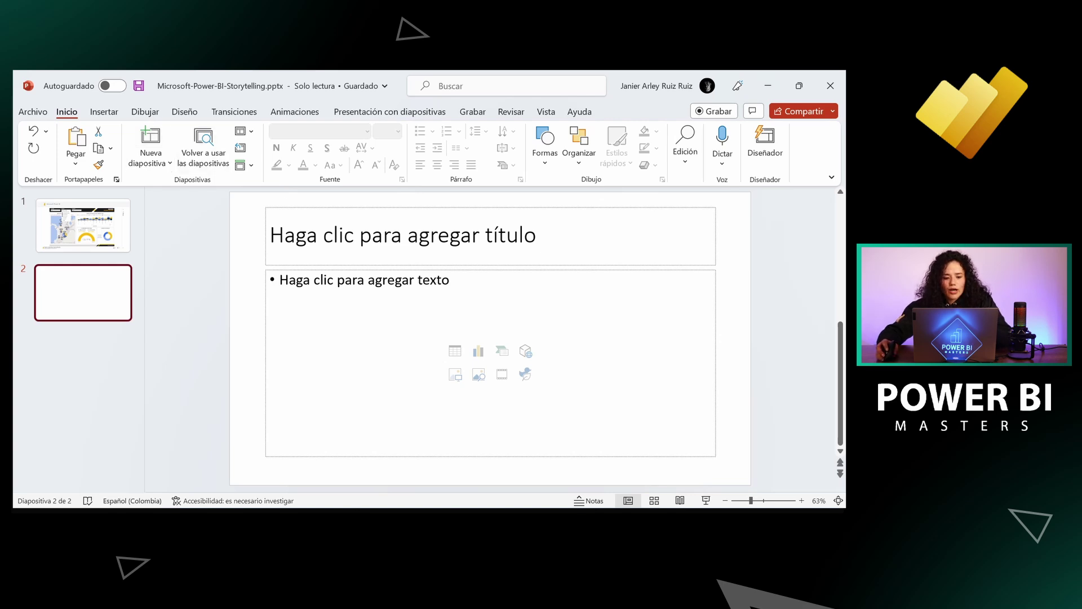
click(248, 456)
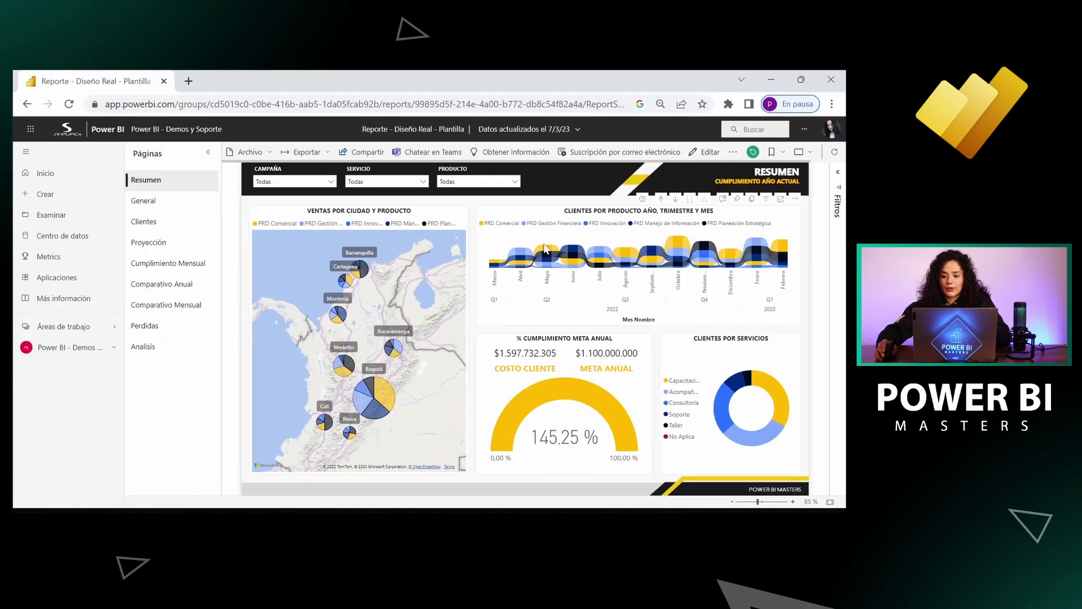
Open the CLIENTES POR PRODUCTO AÑO, TRIMESTRE Y MES stream chart in PowerPoint as live data
right_click(546, 241)
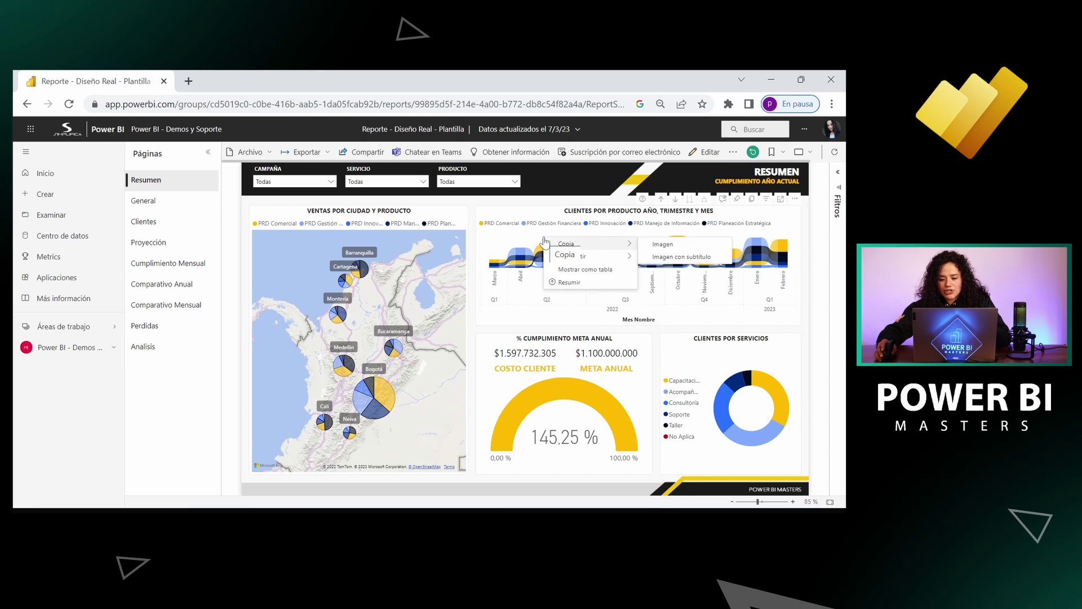
mouse_move(573, 255)
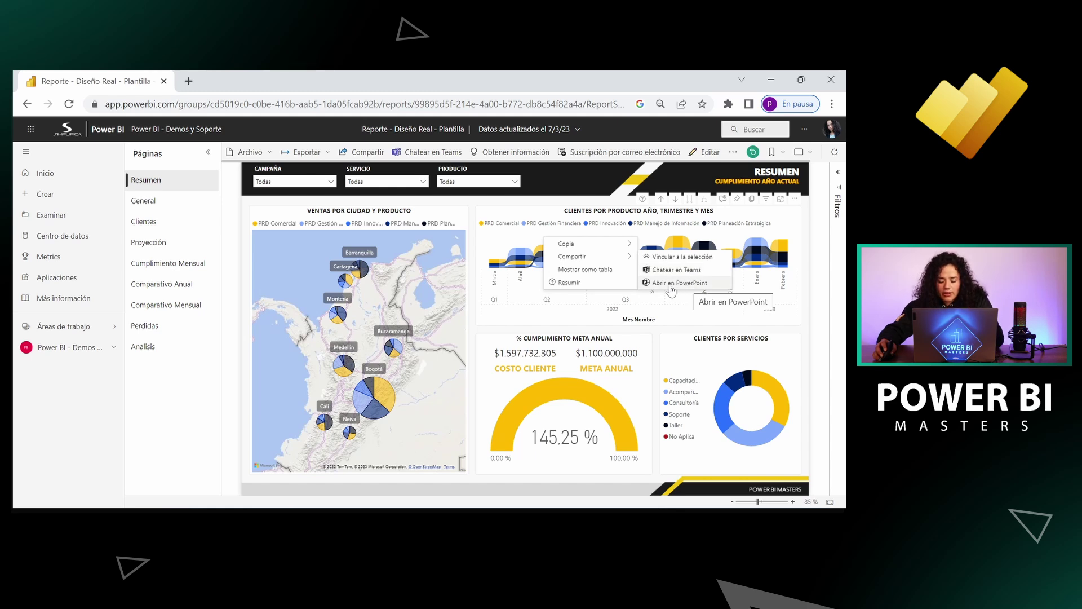
click(670, 287)
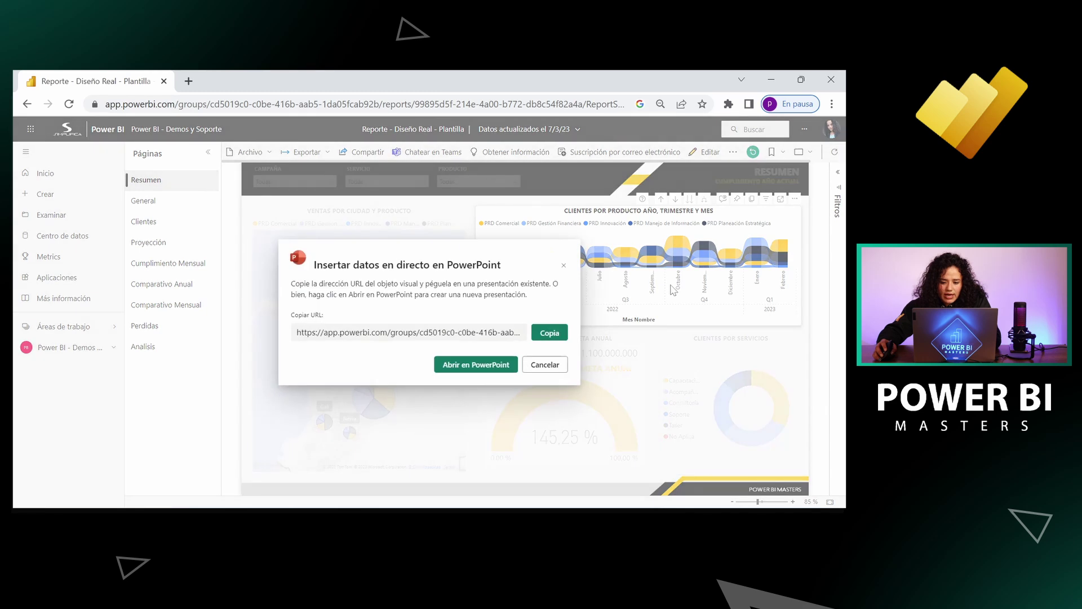
click(496, 364)
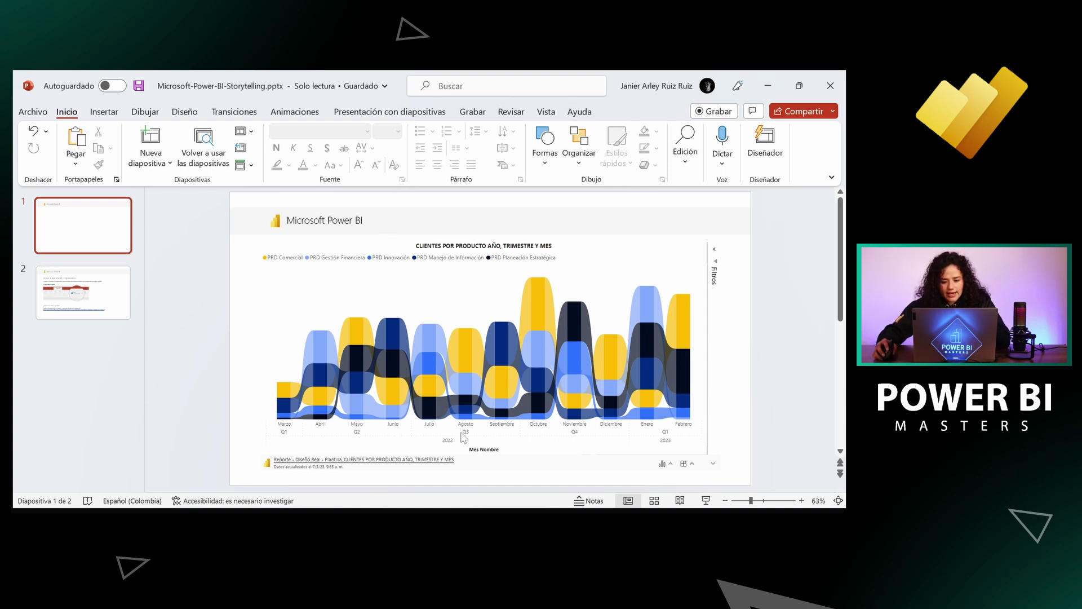
Select the embedded stream chart, briefly highlighting and then clearing its September segment
click(499, 343)
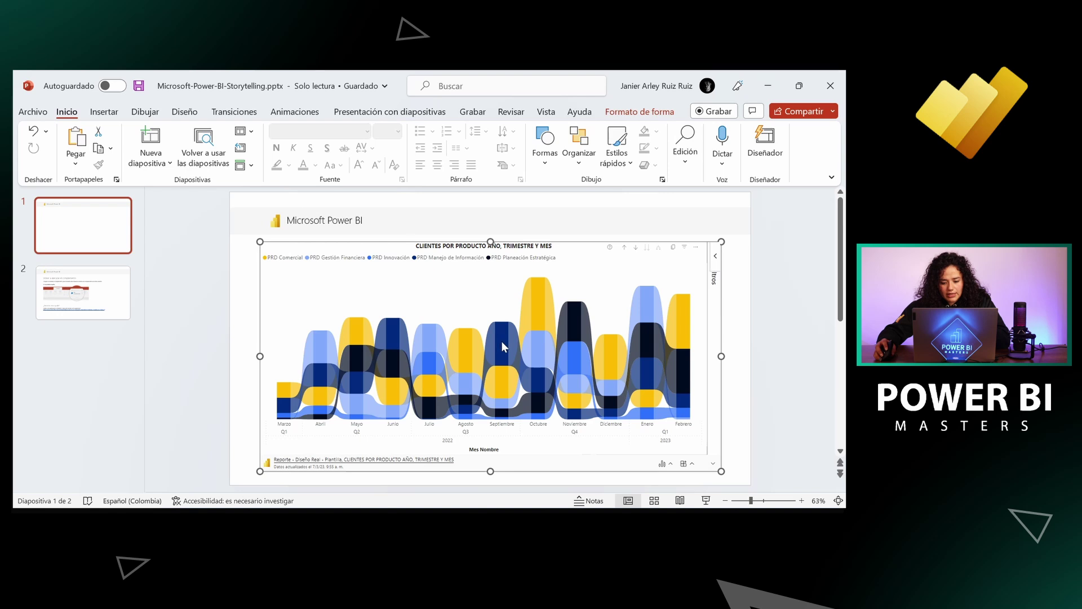
click(501, 342)
click(502, 350)
click(502, 359)
click(502, 360)
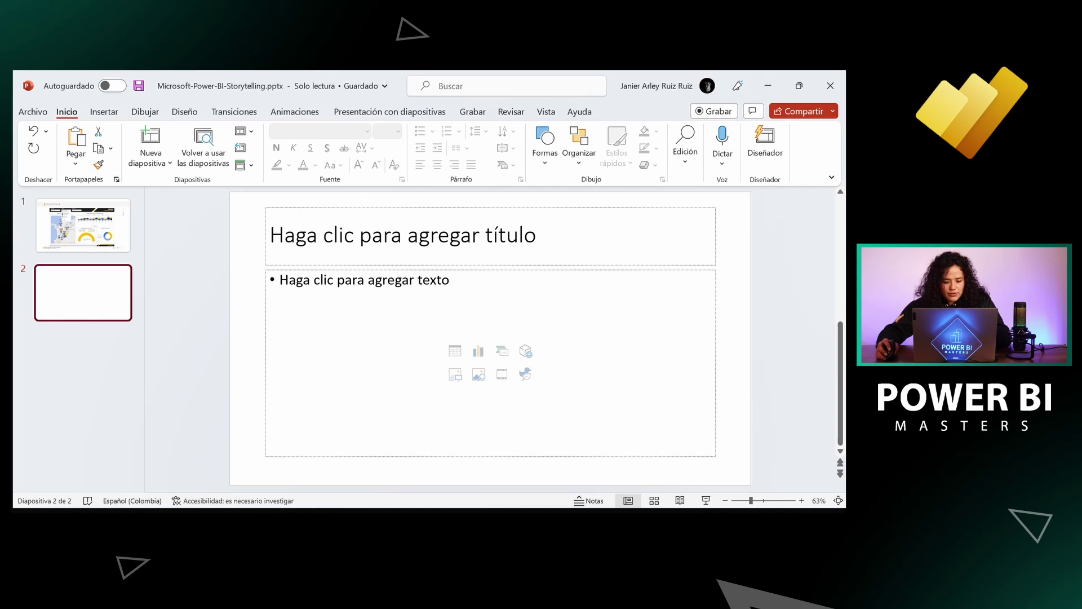
Cut the stream chart and paste it onto slide 2 of the Storytelling deck, removing the title placeholder
click(395, 459)
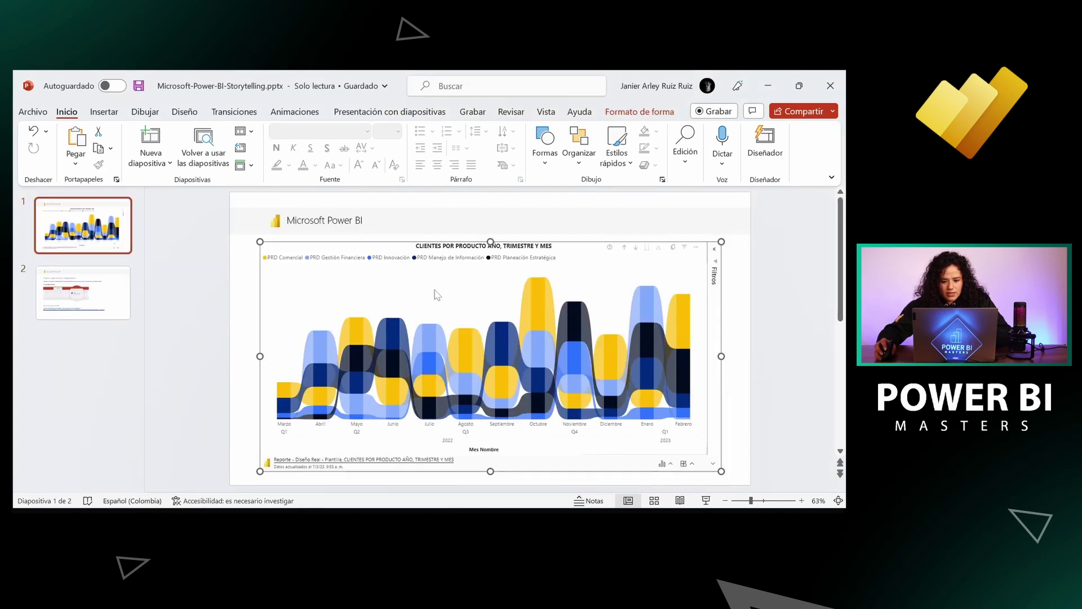
click(88, 142)
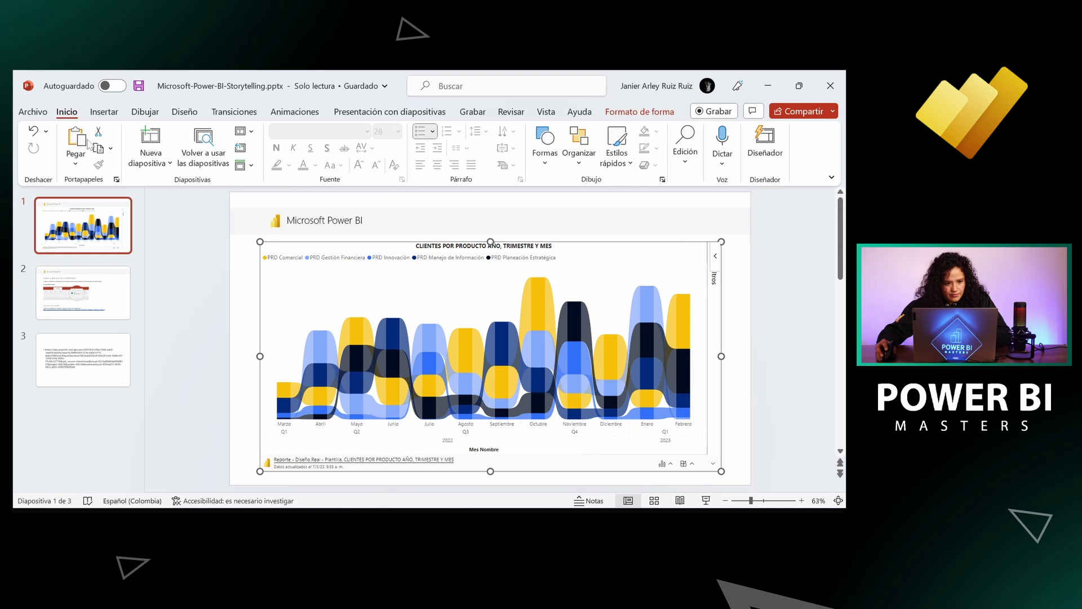
click(99, 133)
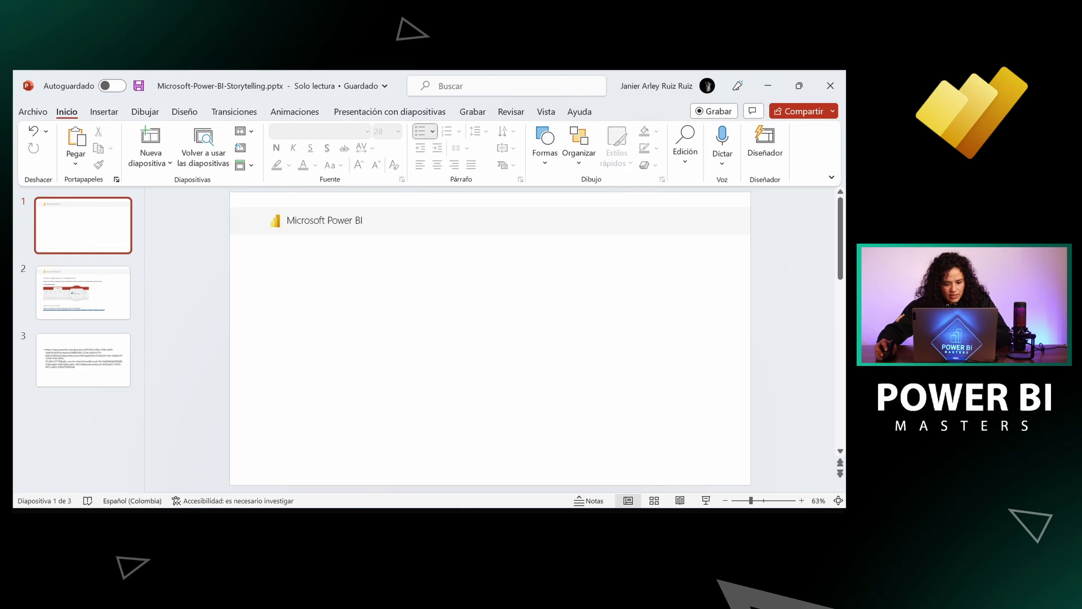
click(231, 456)
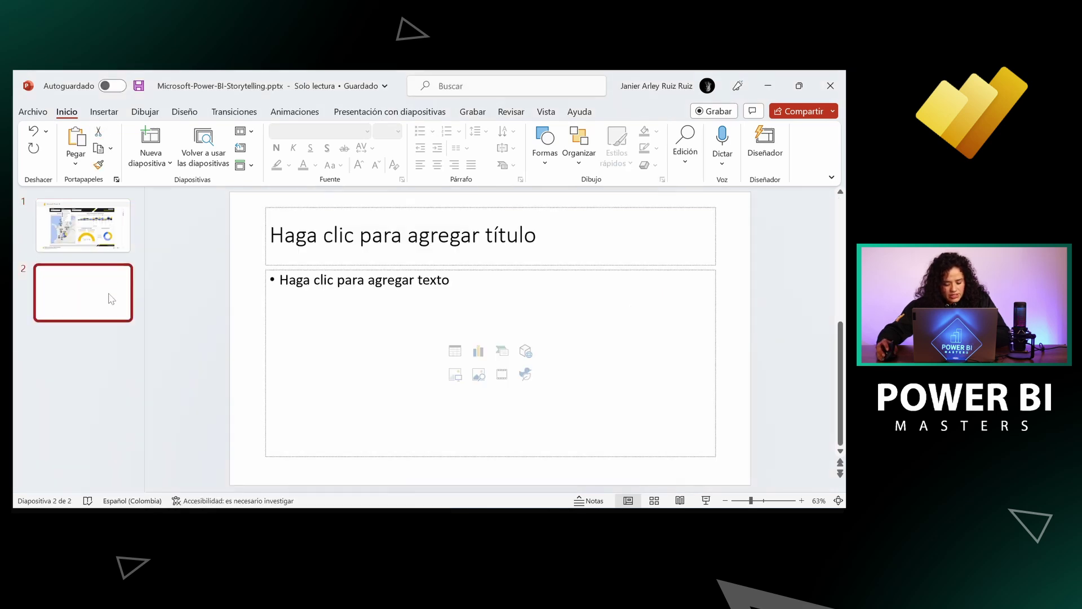
key(ctrl+v)
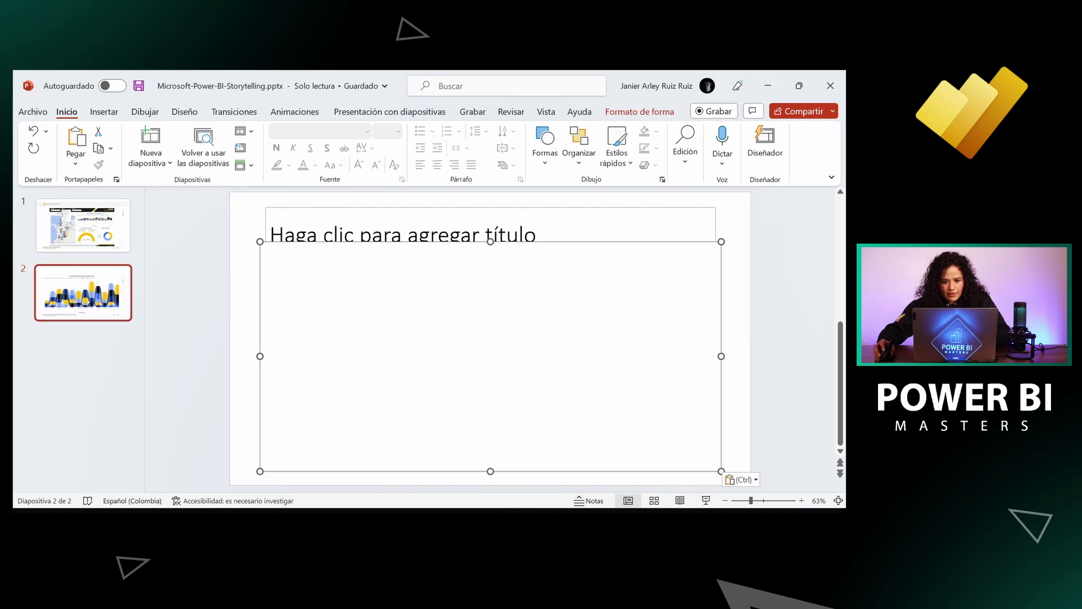
key(Delete)
click(464, 210)
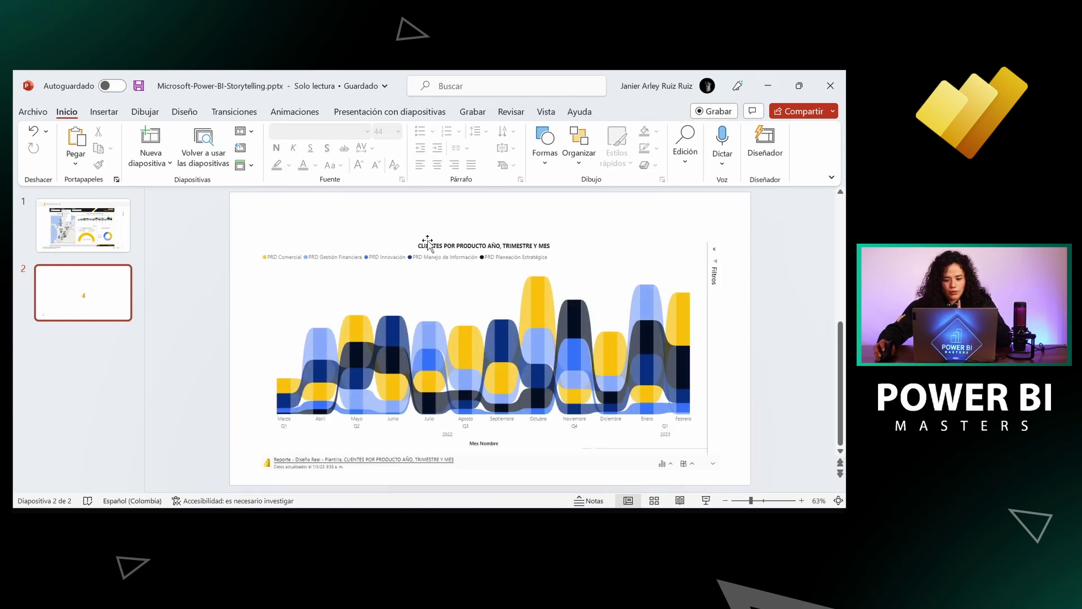
mouse_move(304, 507)
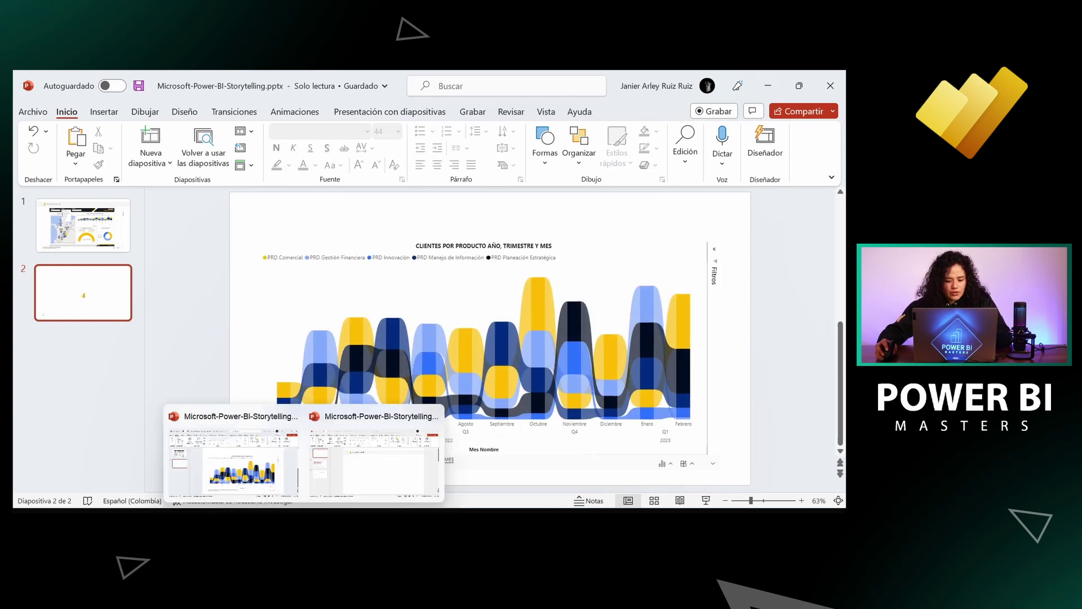
click(242, 420)
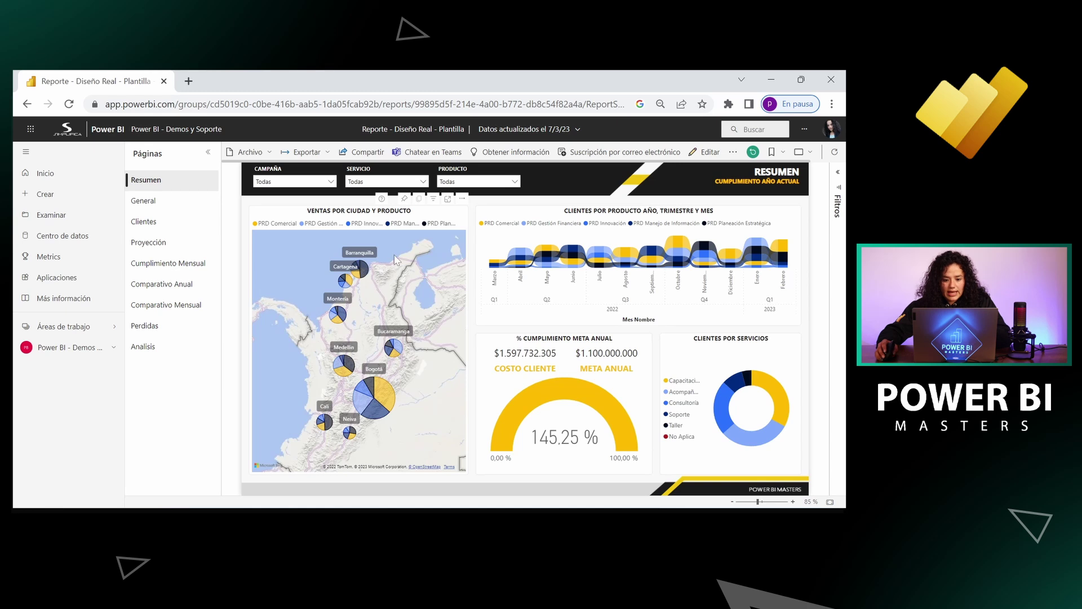
Copy the VENTAS POR CIUDAD Y PRODUCTO map visual's link and switch back to the PowerPoint deck
right_click(371, 277)
mouse_move(406, 279)
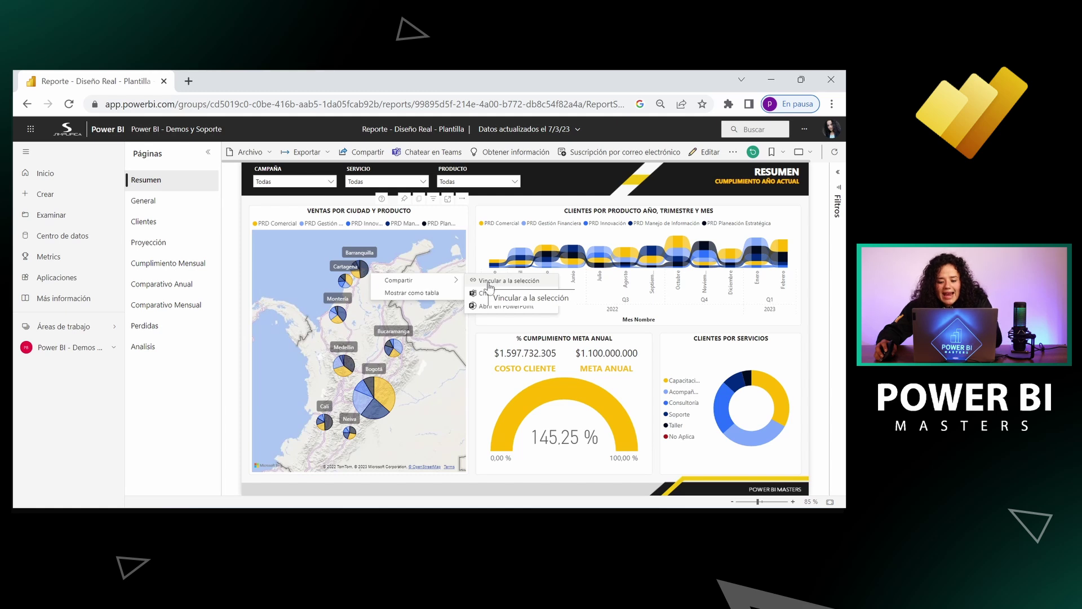
click(489, 280)
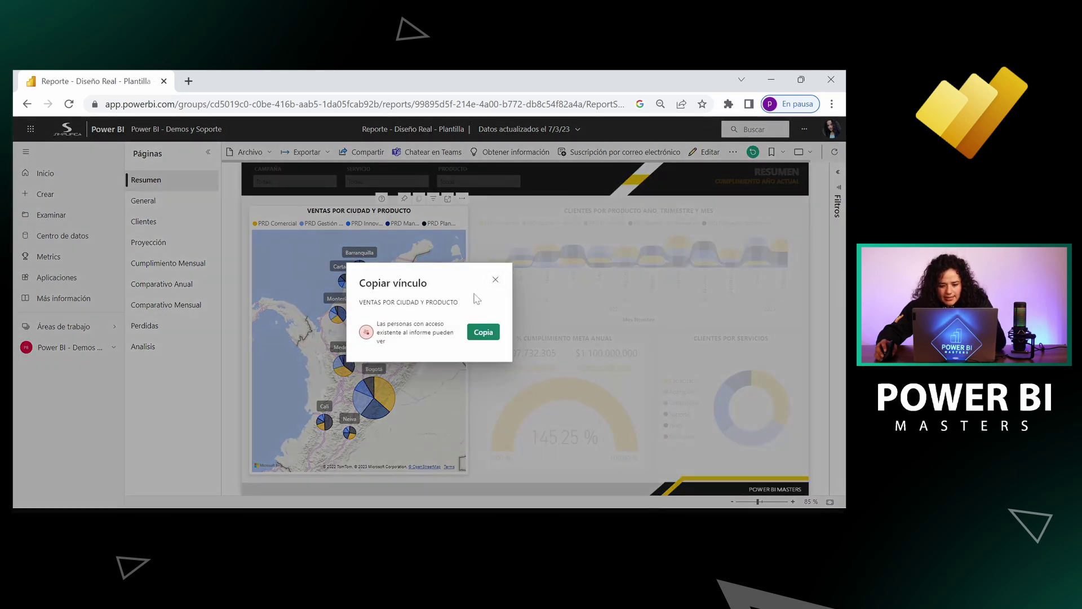
click(478, 336)
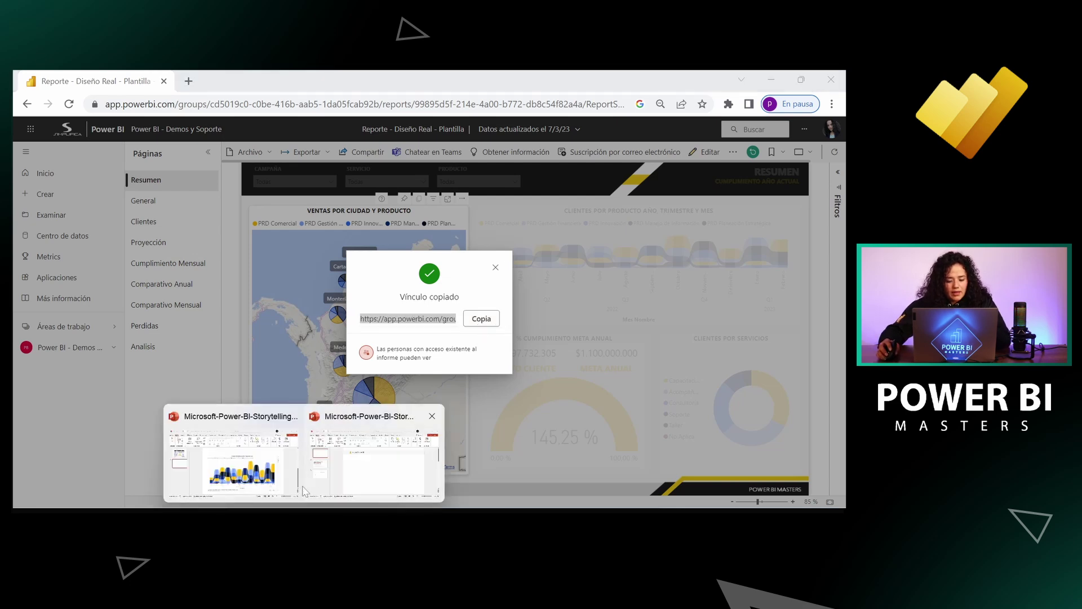
click(192, 454)
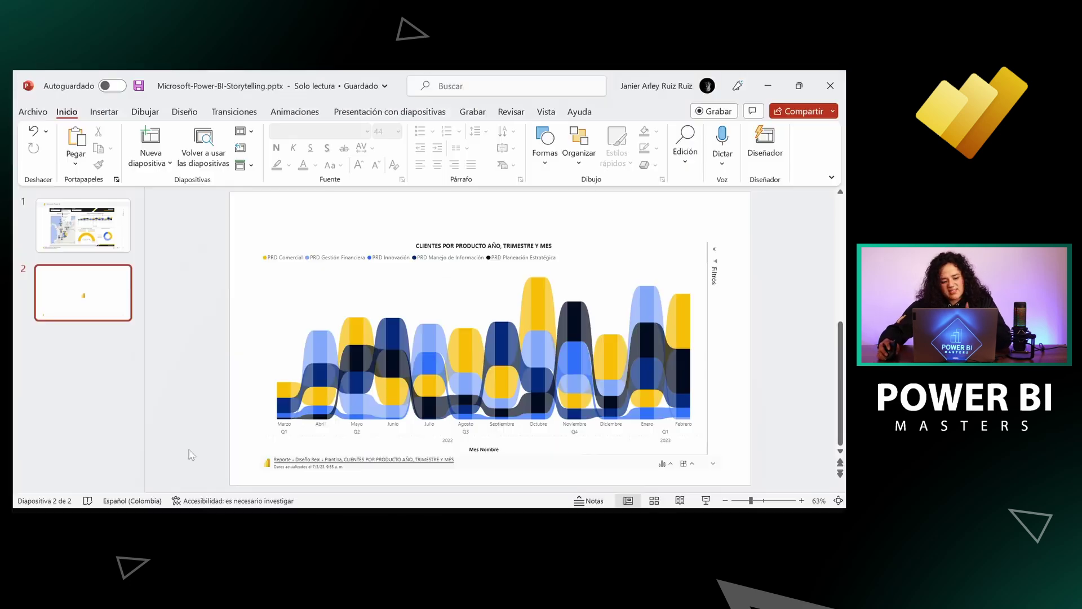
Add a third blank slide and open the Office Add-ins store from Insert > Complementos
click(150, 138)
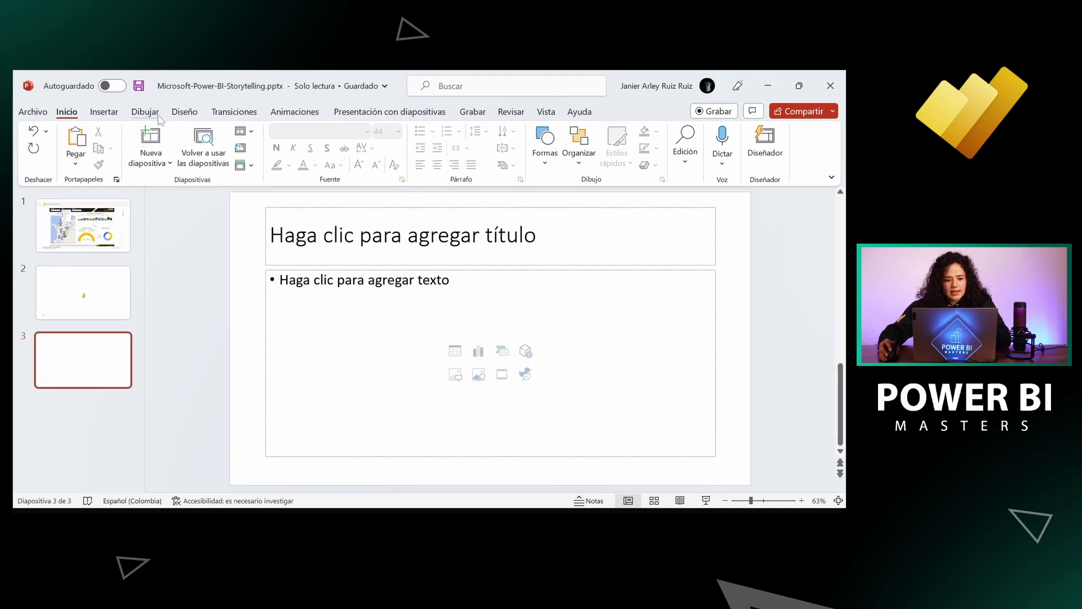
click(104, 112)
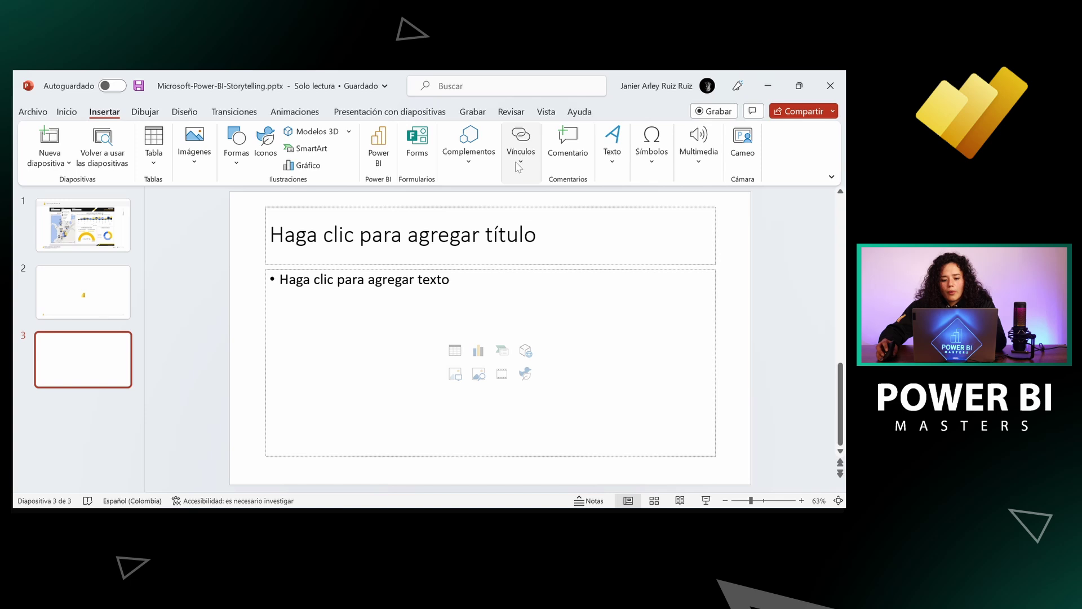
click(482, 168)
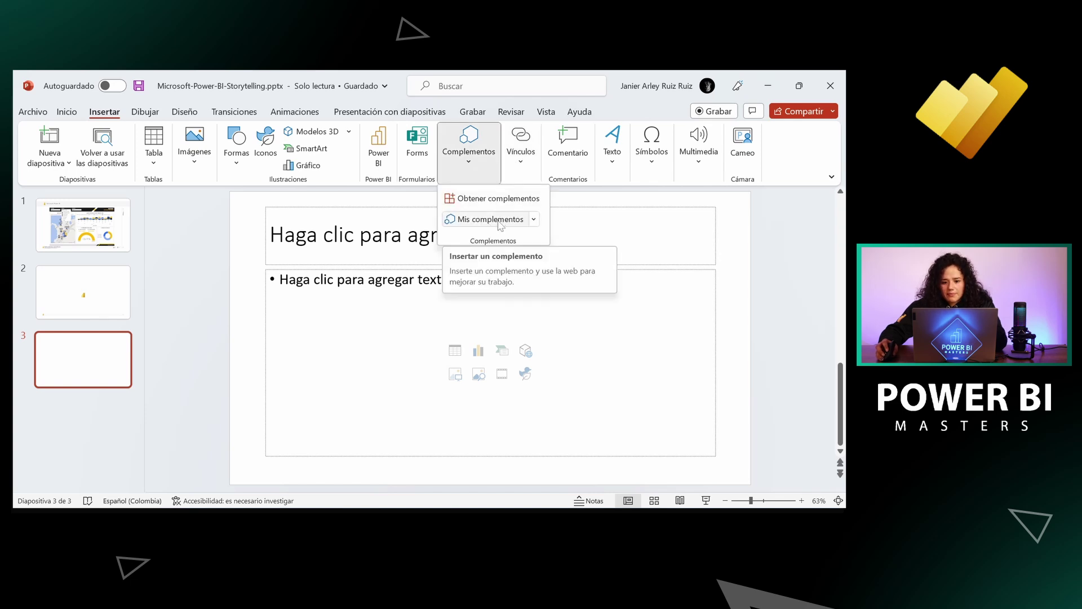
click(518, 227)
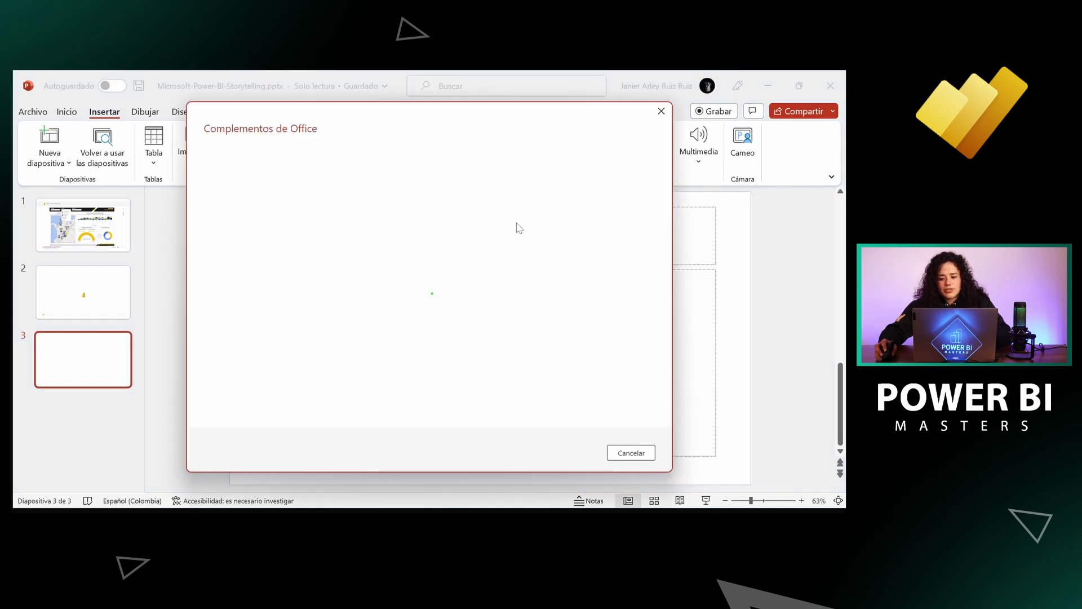
click(661, 111)
click(471, 158)
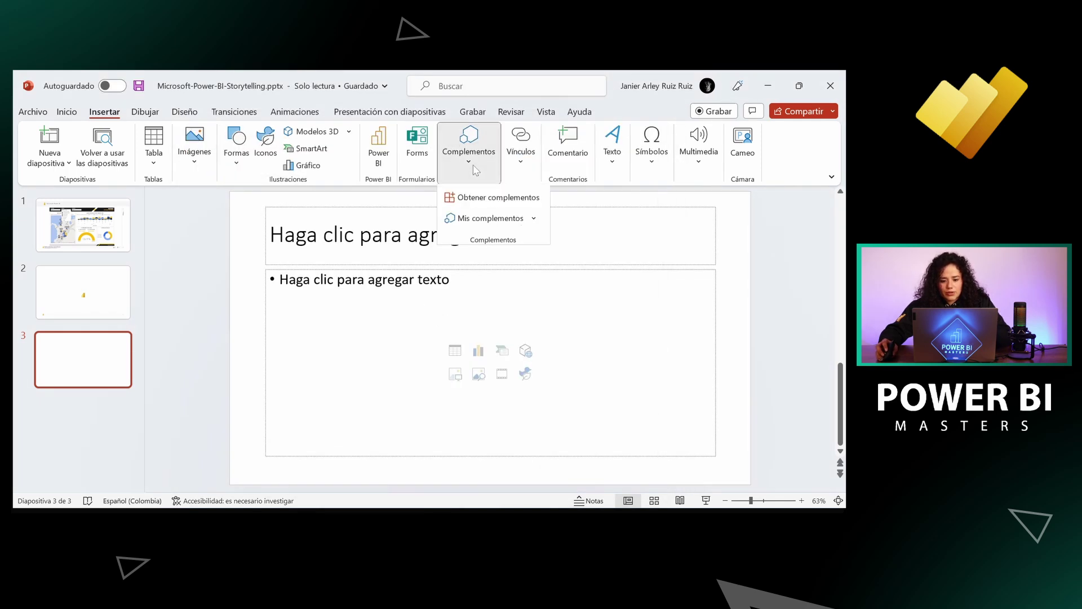
click(493, 194)
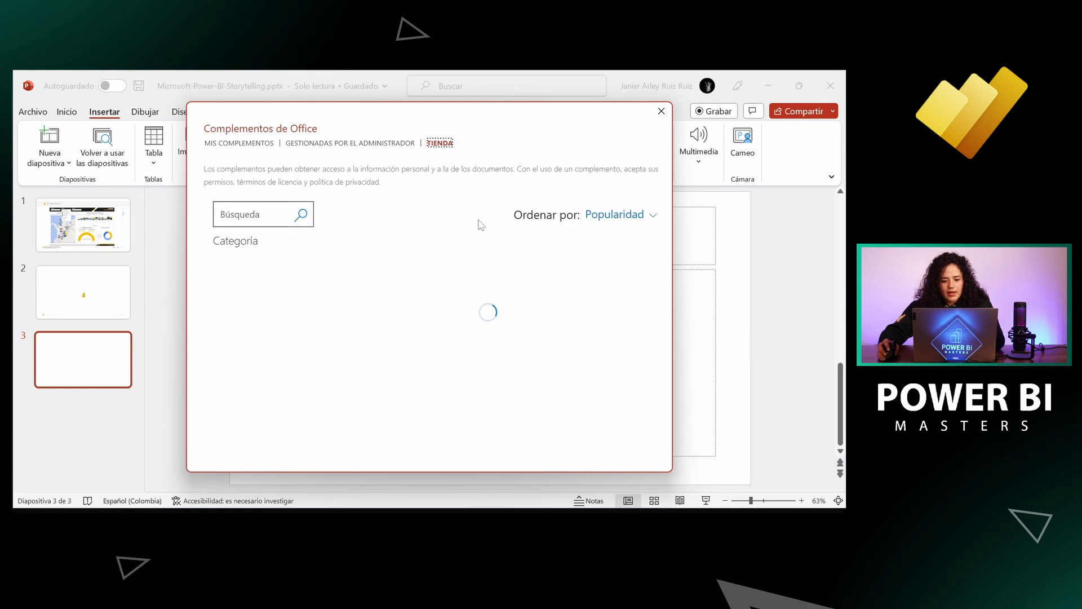
Search the store for 'power bi' and add the Microsoft Power BI add-in, accepting its terms
text(ppow)
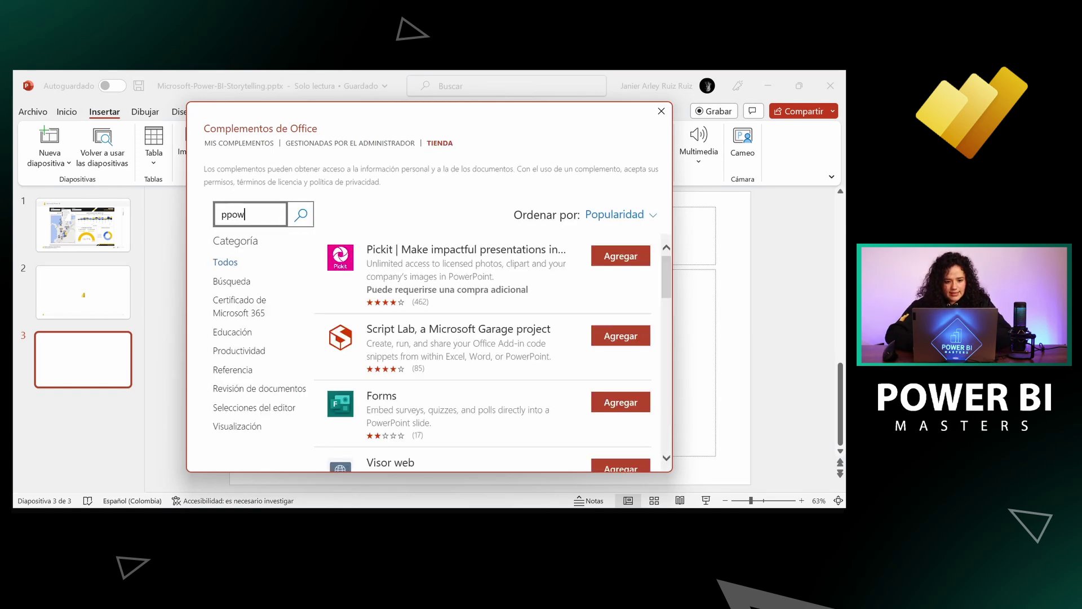
key(BackSpace)
text(er bi)
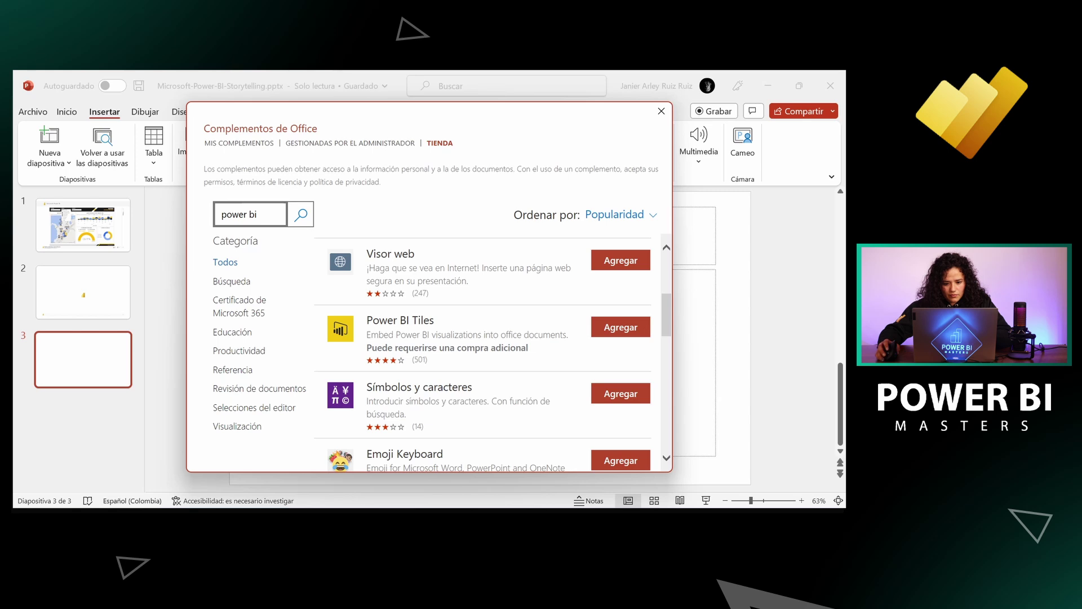
click(302, 216)
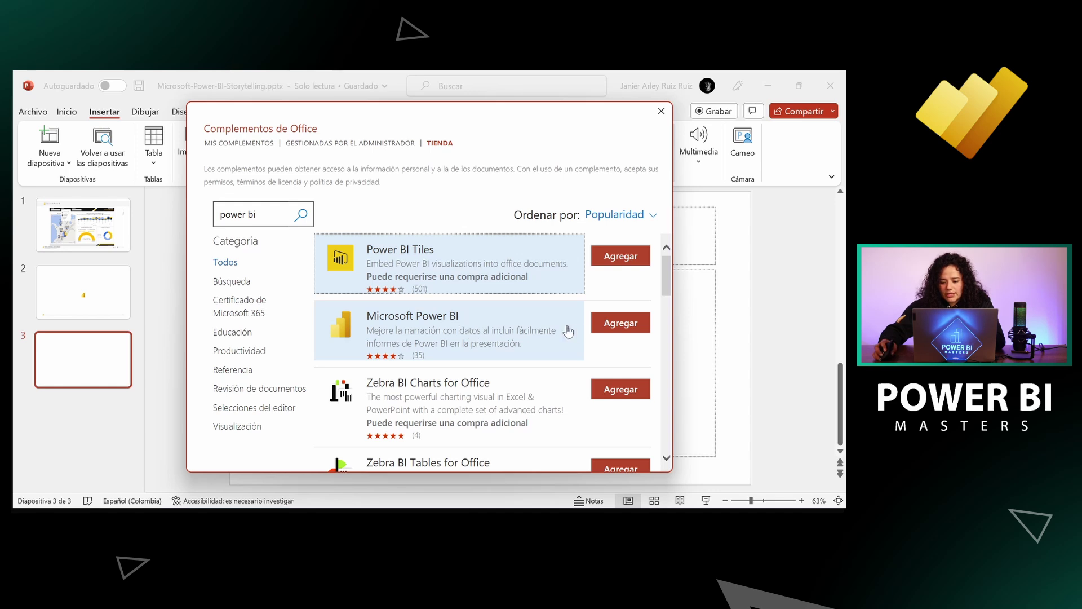
click(619, 323)
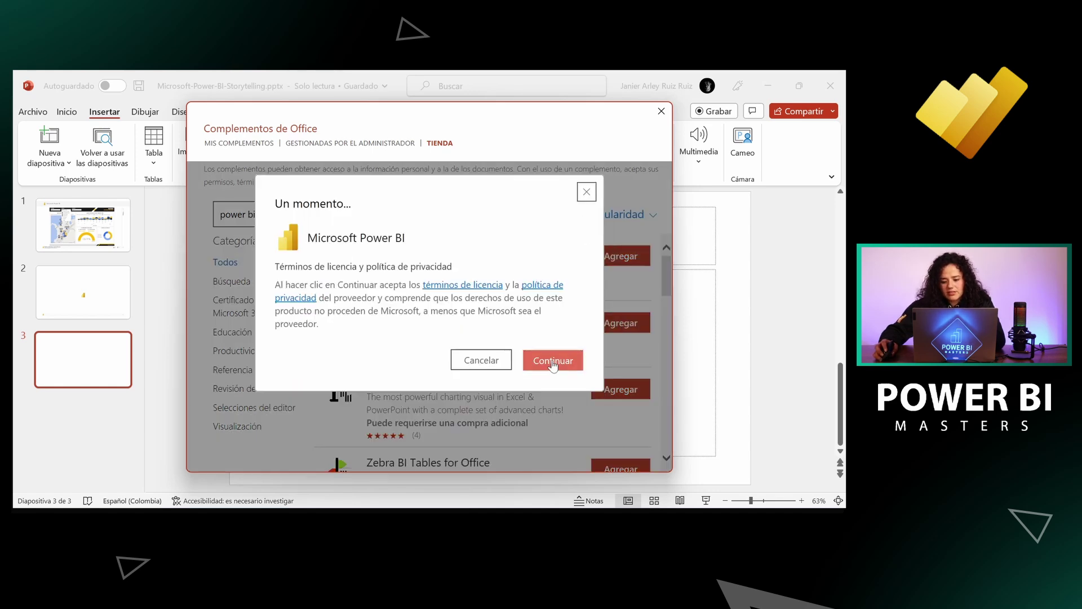
click(552, 360)
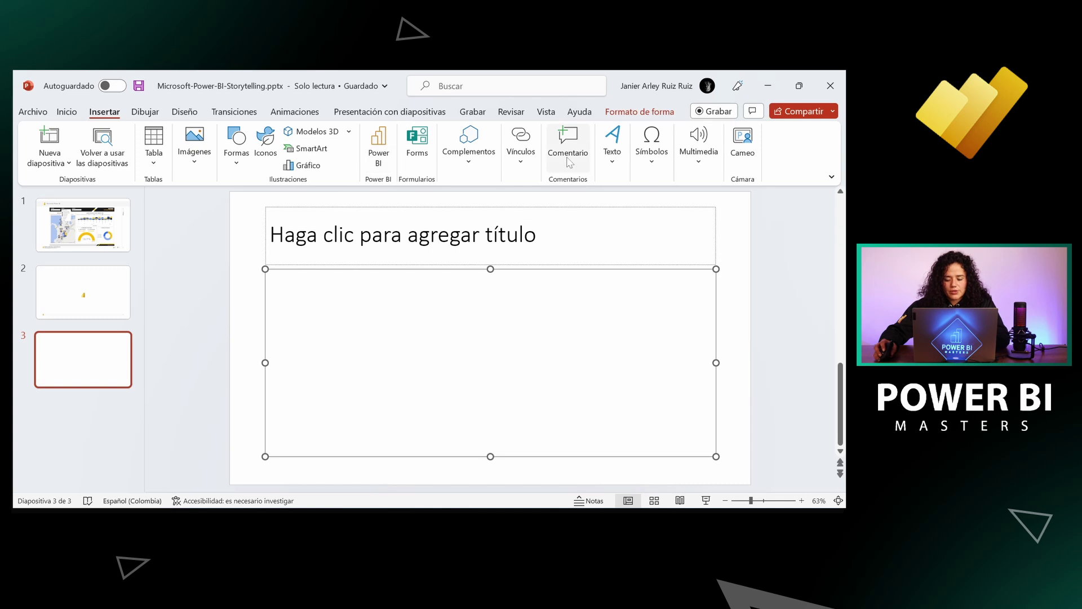
Insert the VENTAS POR CIUDAD Y PRODUCTO map on slide 3 by pasting its link into the Power BI add-in
click(469, 161)
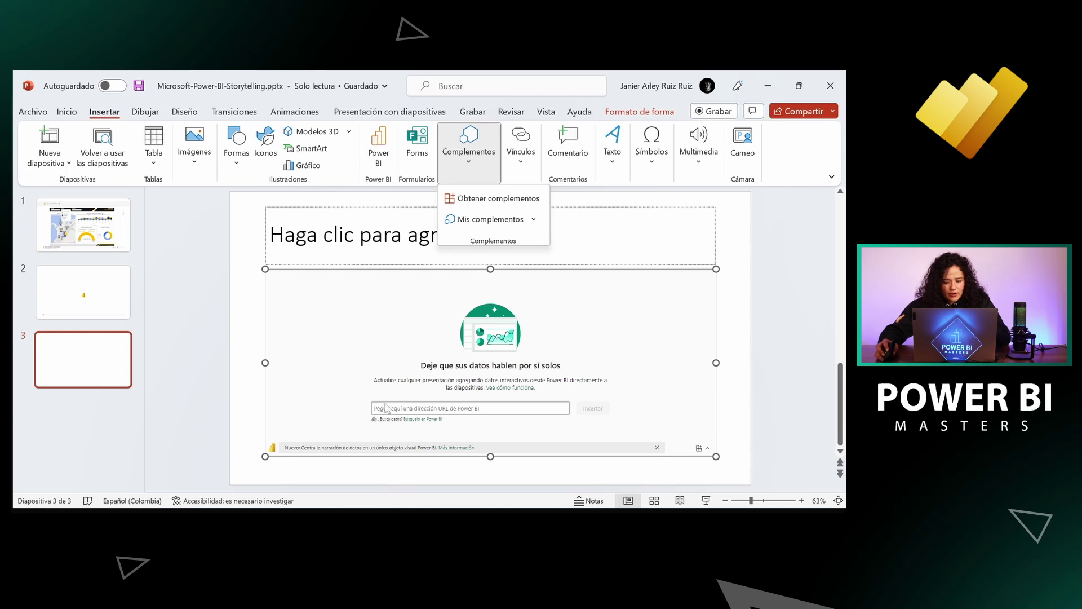
click(405, 409)
key(ctrl+v)
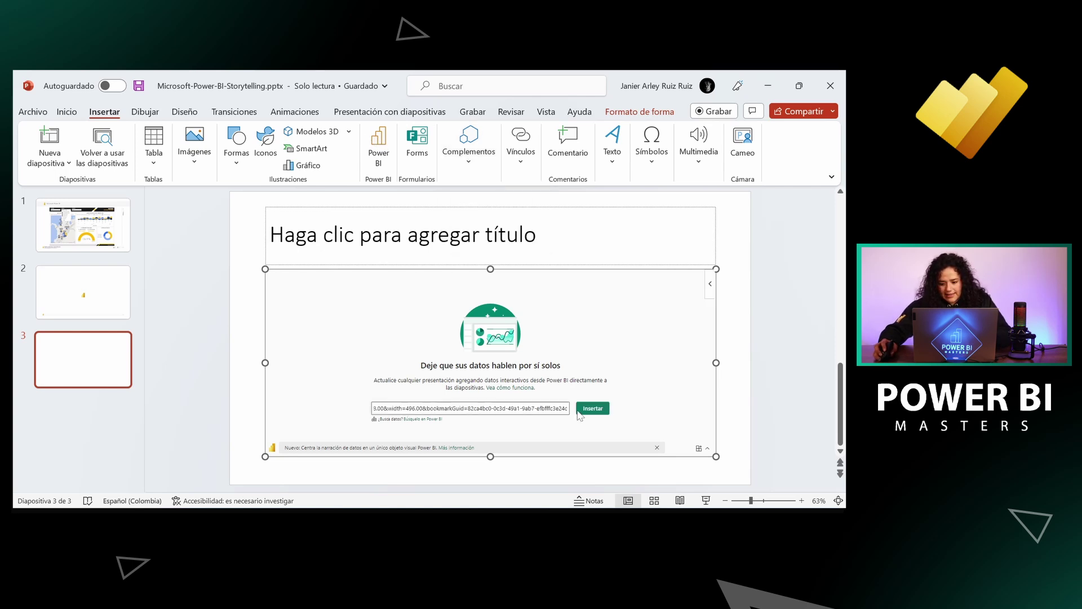
click(592, 409)
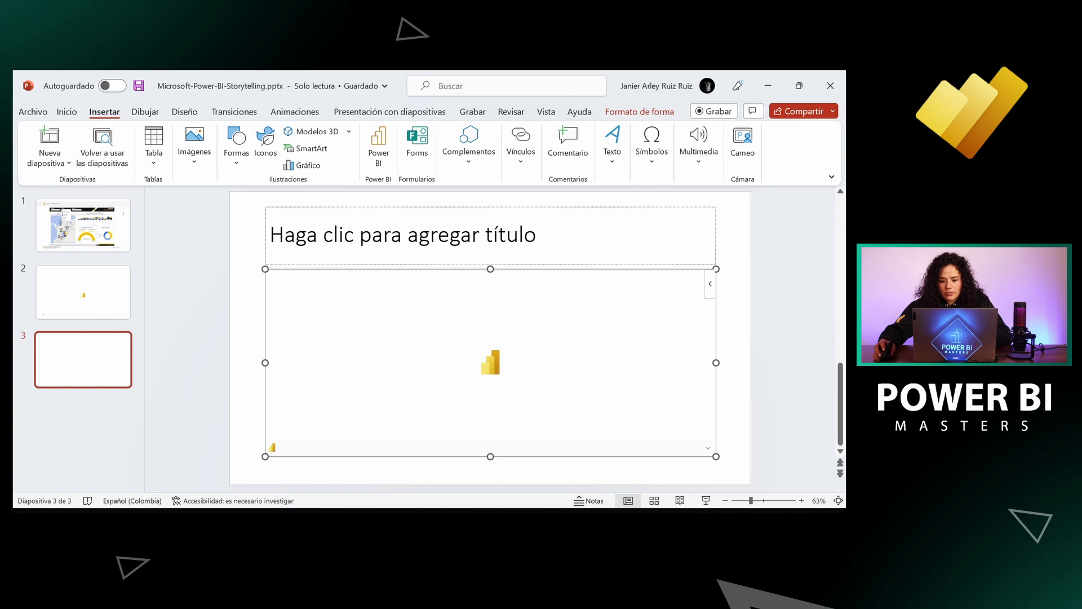
Delete slide 3's empty title placeholder and drag the map visual up toward the top
click(579, 208)
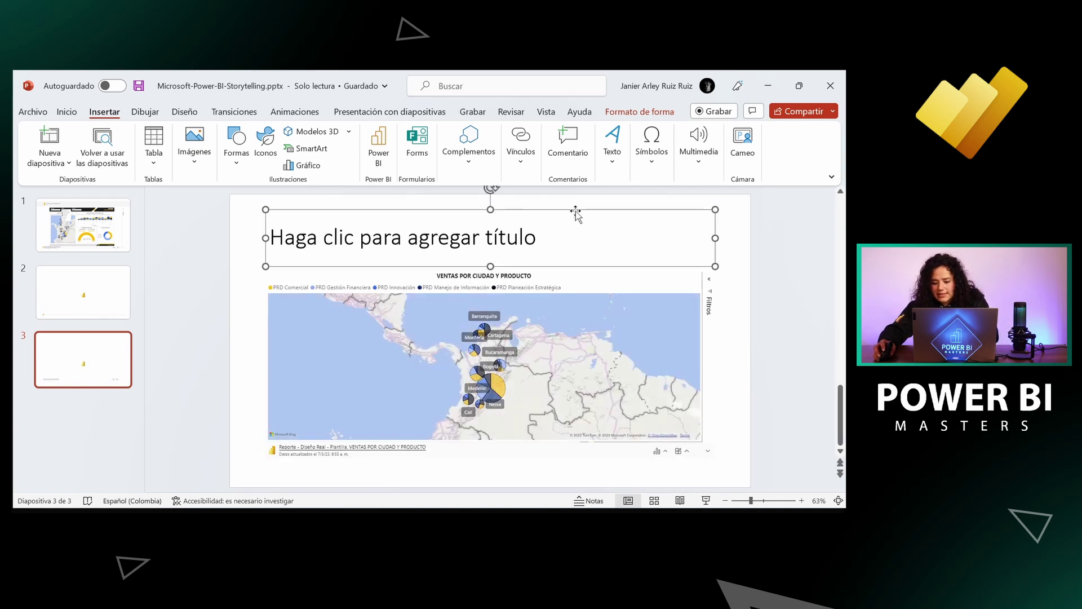
key(Delete)
click(526, 272)
drag(490, 269, 486, 213)
click(99, 293)
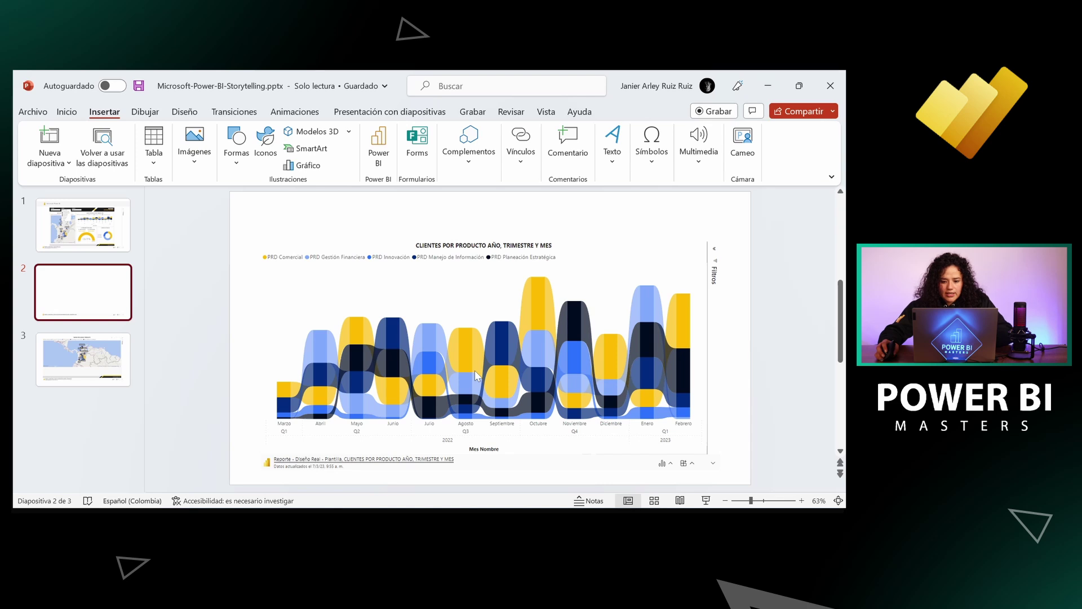
Expand the Filters pane on the slide 3 sales map, then check slide 1 and return to slide 3
key(Down)
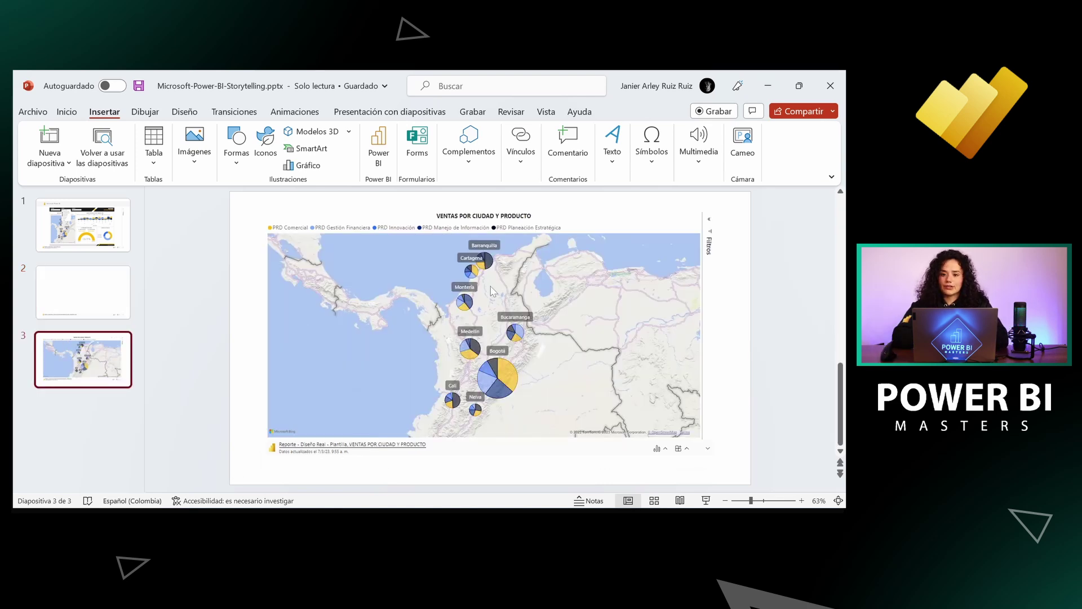
click(711, 230)
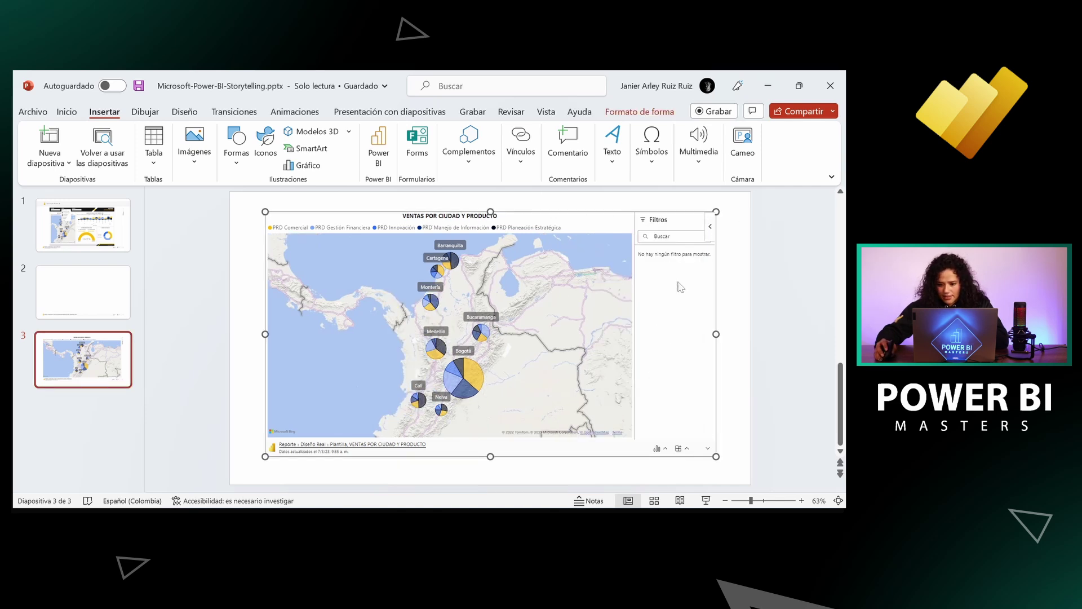
click(71, 228)
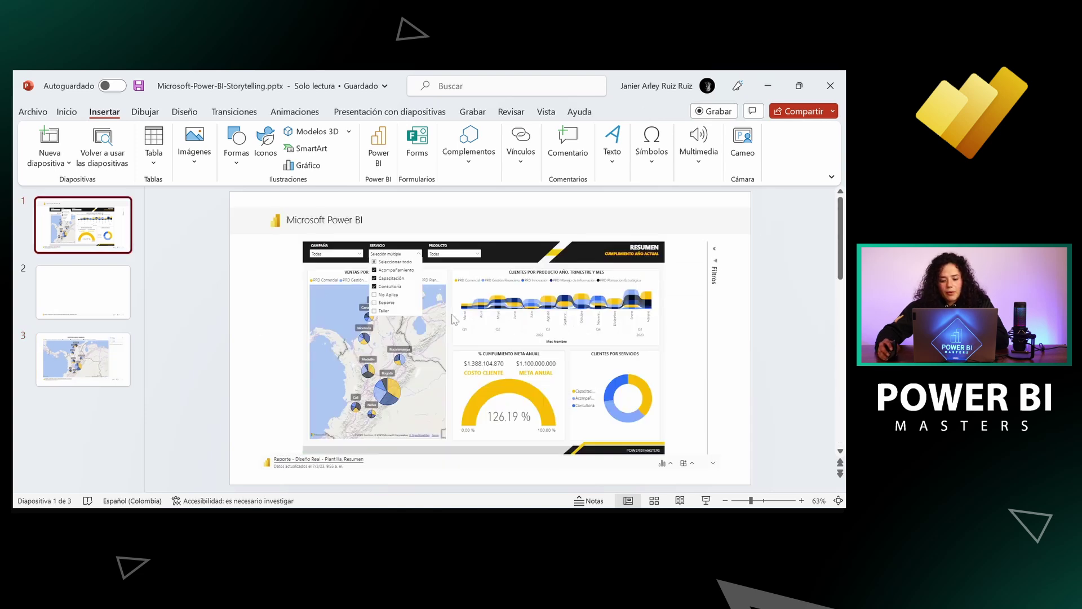
click(93, 360)
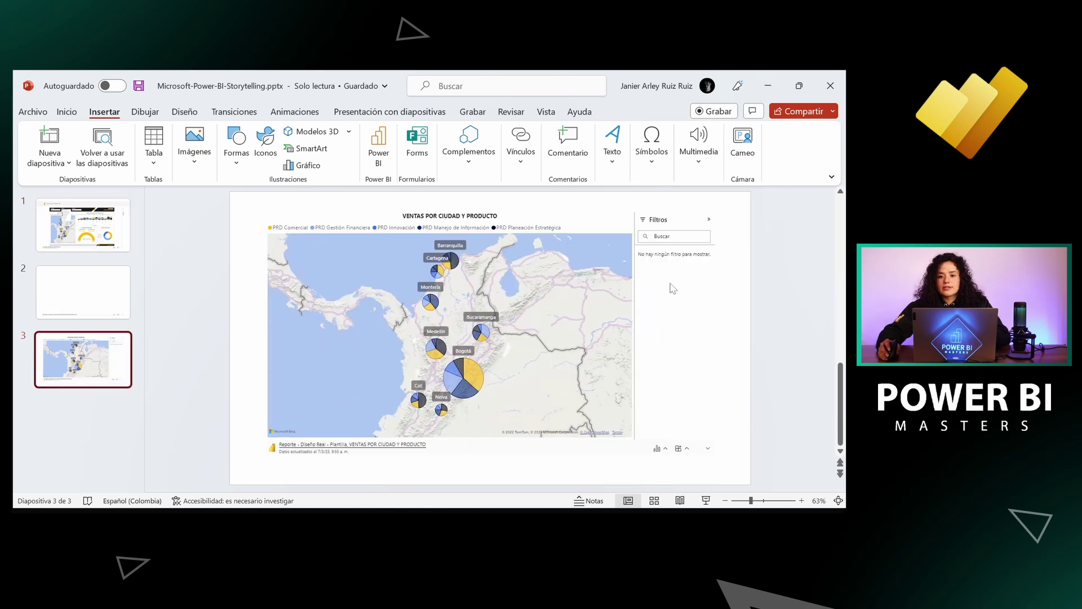